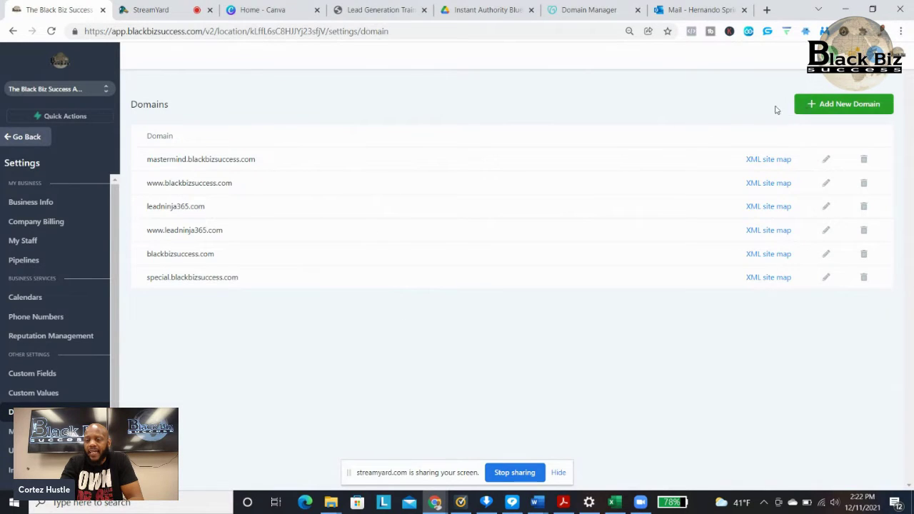
# Start adding a new domain, copy the A record address 34.68.234.4 from the note, and switch to the GoDaddy Domain Manager.
pyautogui.click(812, 108)
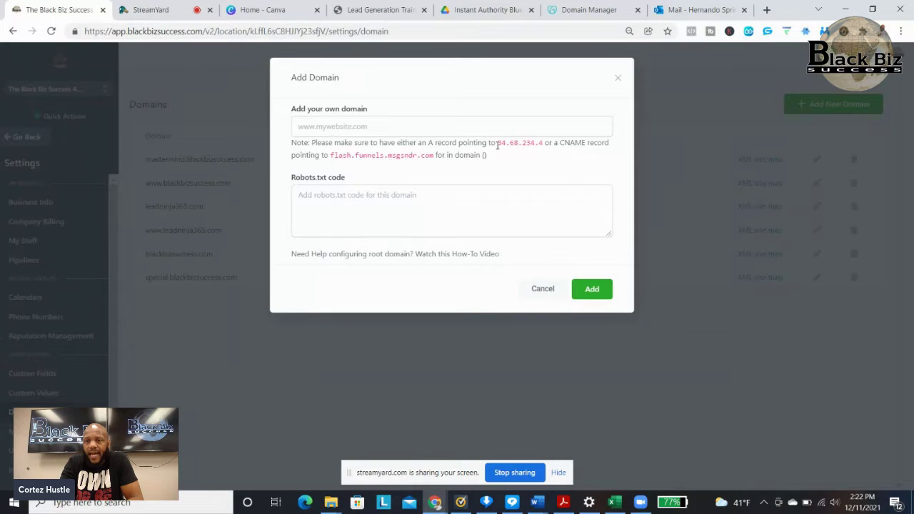
pyautogui.moveTo(499, 143); pyautogui.dragTo(542, 146)
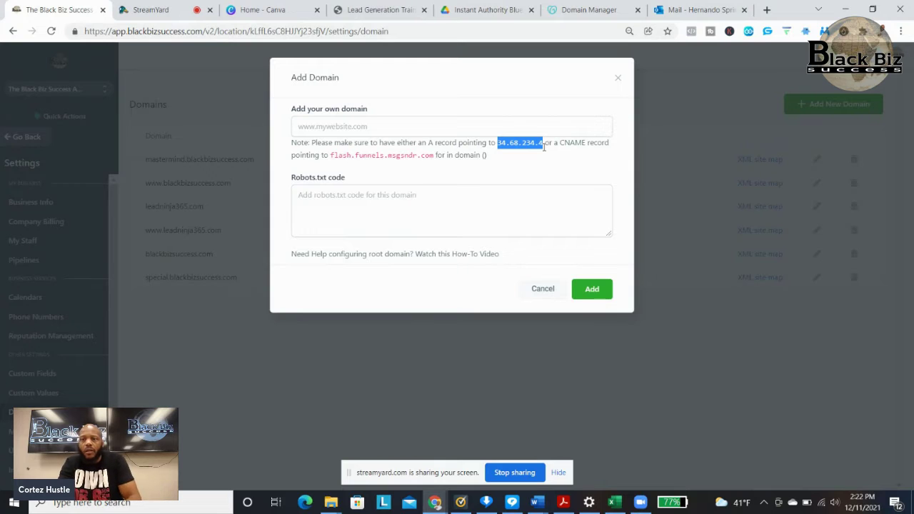
pyautogui.click(568, 12)
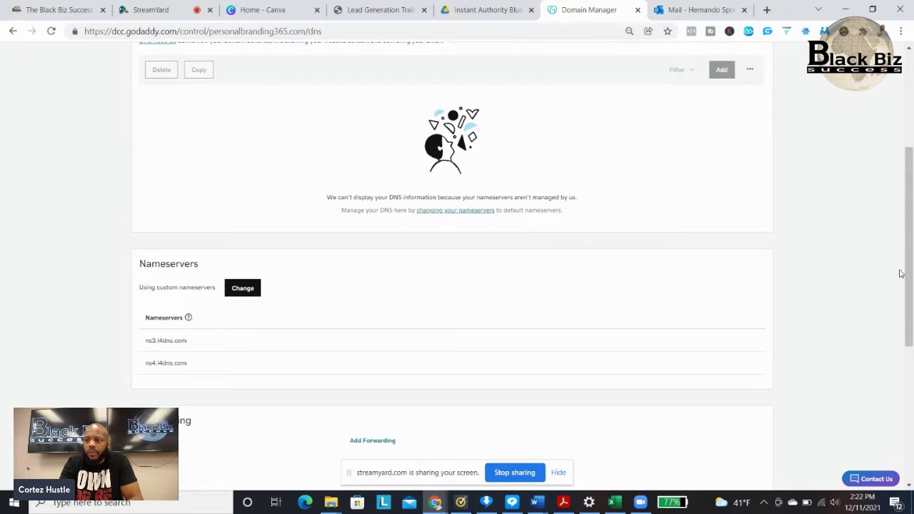
pyautogui.moveTo(908, 277)
pyautogui.mouseDown()
pyautogui.moveTo(908, 266)
pyautogui.moveTo(909, 280)
pyautogui.mouseUp()
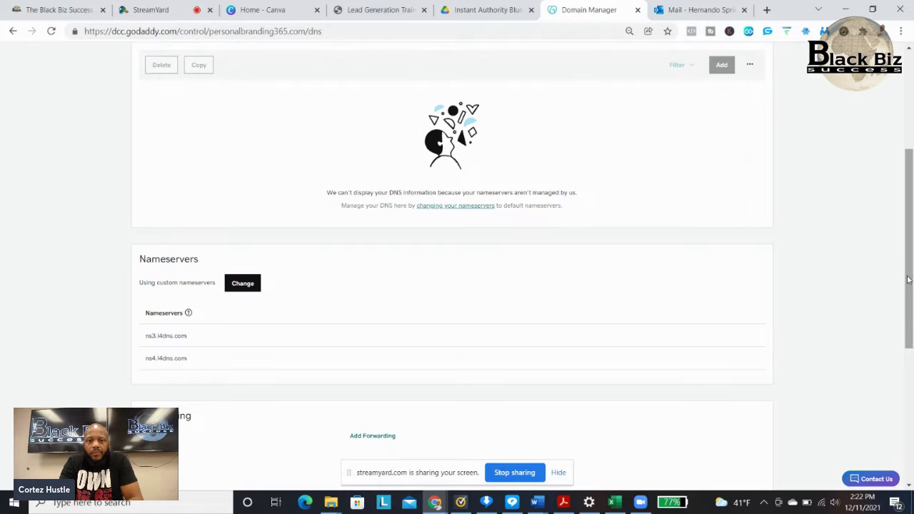
pyautogui.click(242, 286)
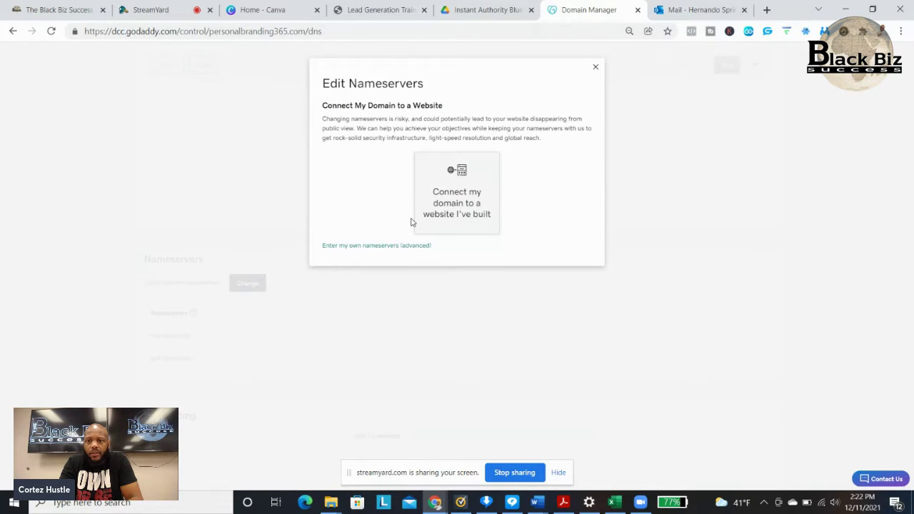
pyautogui.click(596, 67)
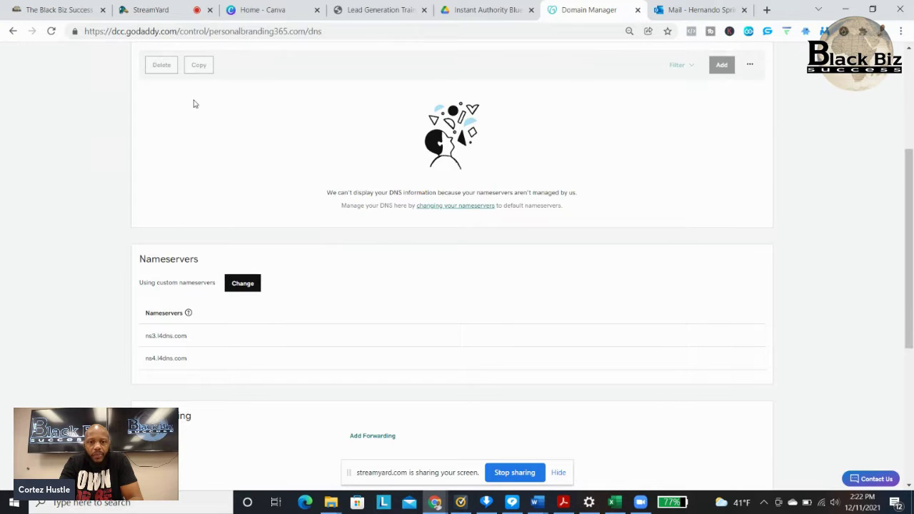
# Reload the DNS page and save the A record of personalbranding365.com with the value 34.68.234.4 and a TTL of 1/2 Hour.
pyautogui.click(52, 31)
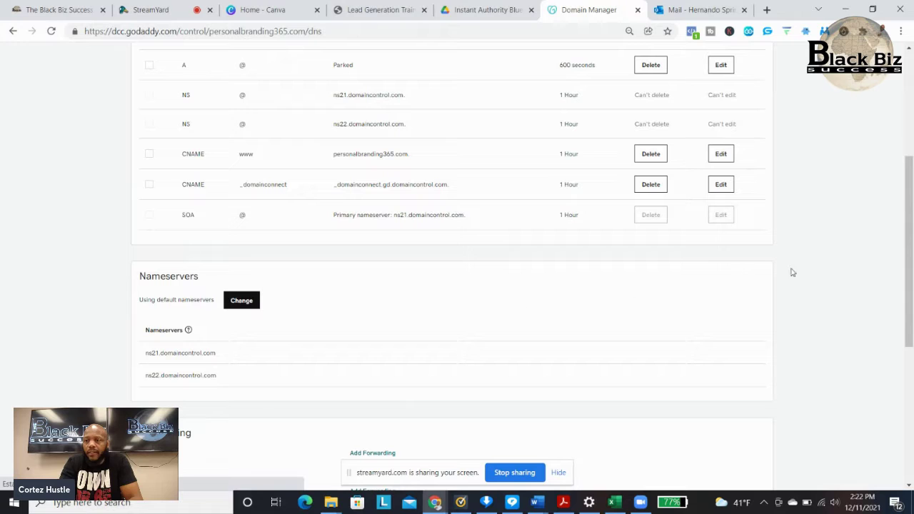
pyautogui.moveTo(910, 291); pyautogui.dragTo(909, 240)
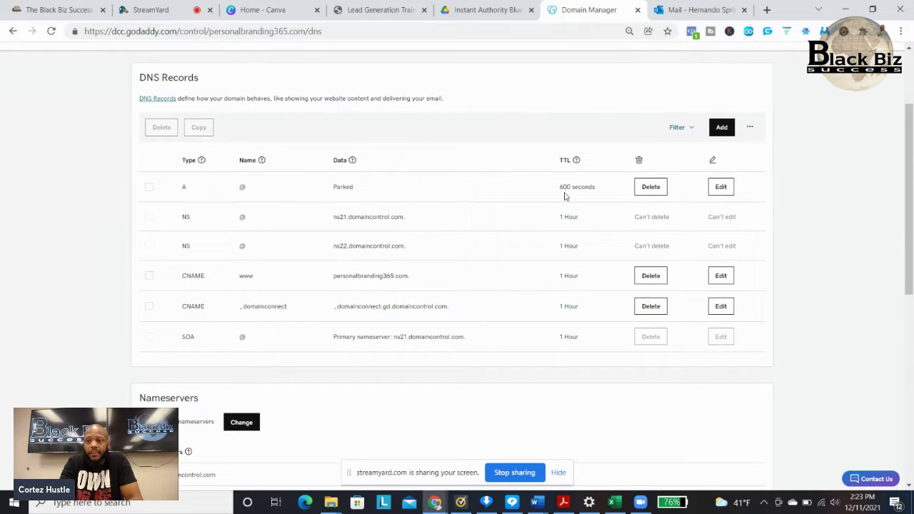
pyautogui.click(720, 190)
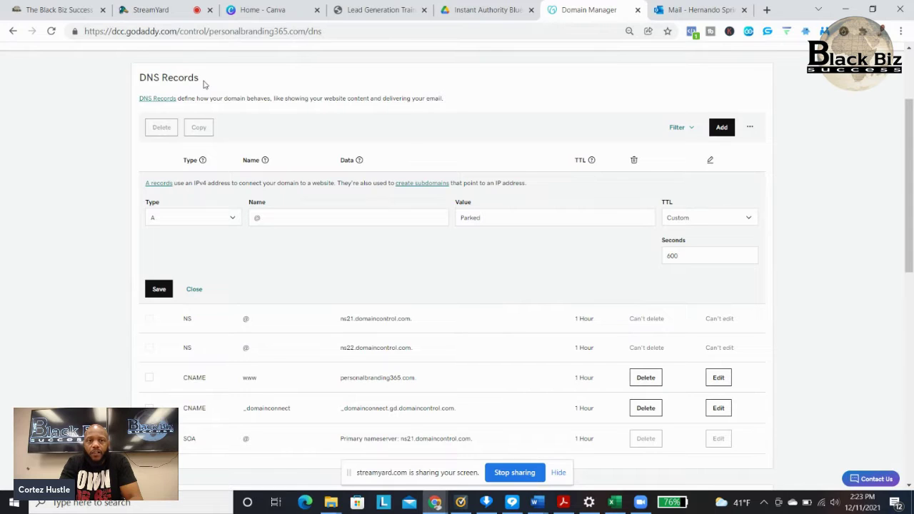
pyautogui.click(65, 12)
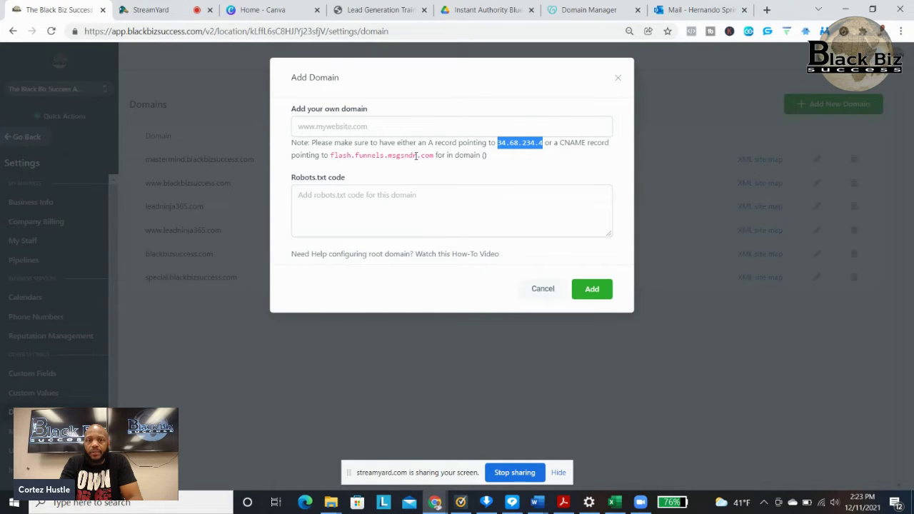
pyautogui.click(569, 13)
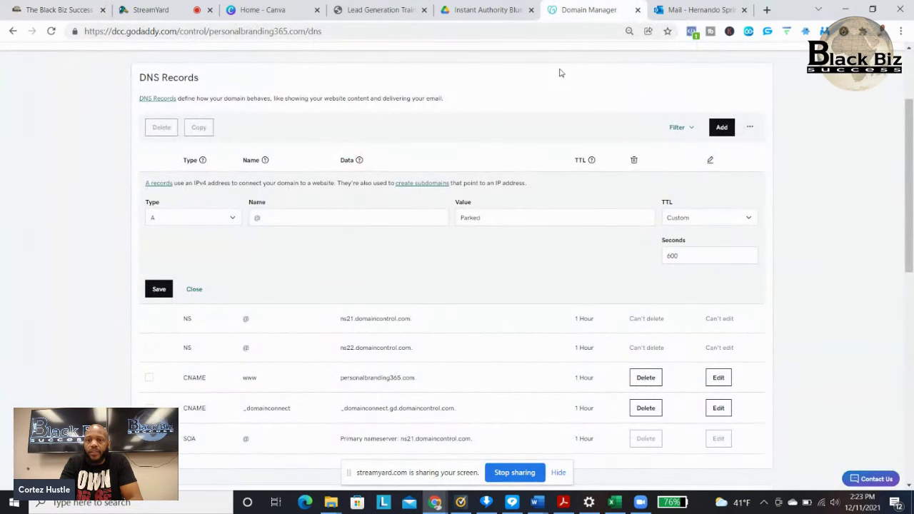
pyautogui.doubleClick(497, 217)
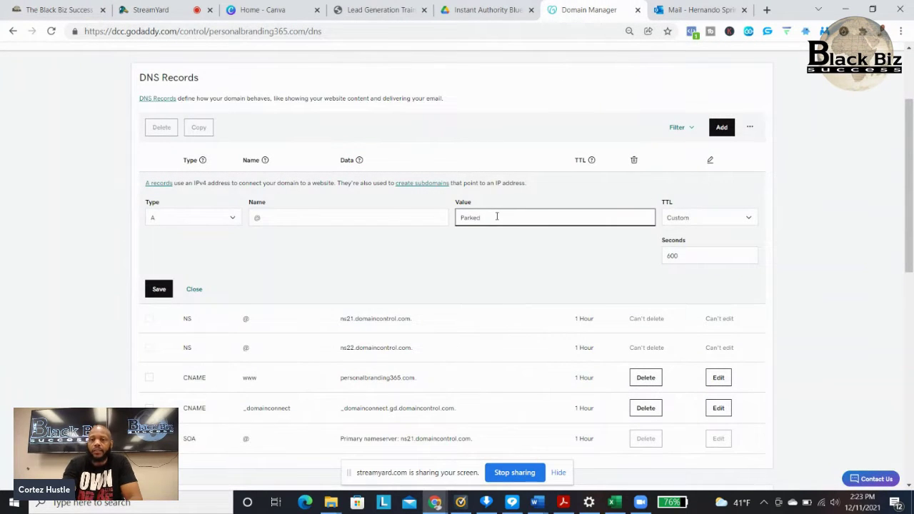
pyautogui.press('BackSpace')
pyautogui.write('34.68.234.4')
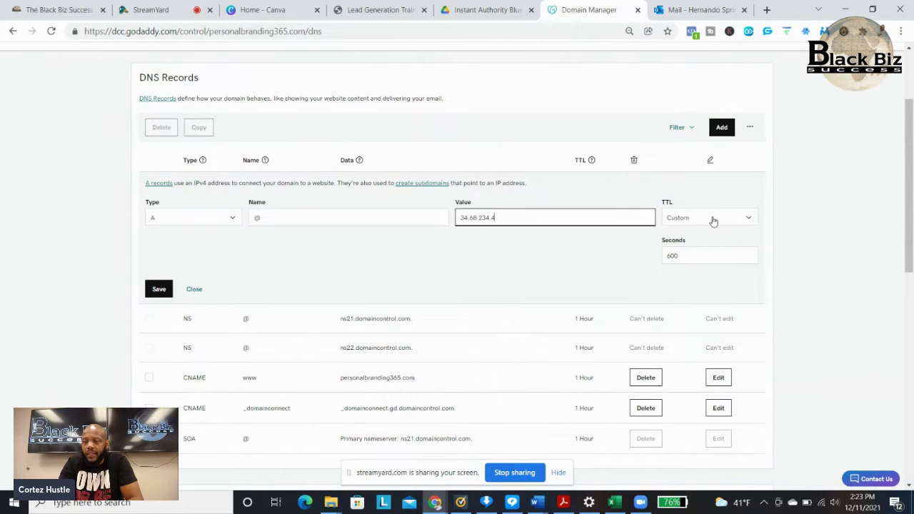
pyautogui.click(713, 221)
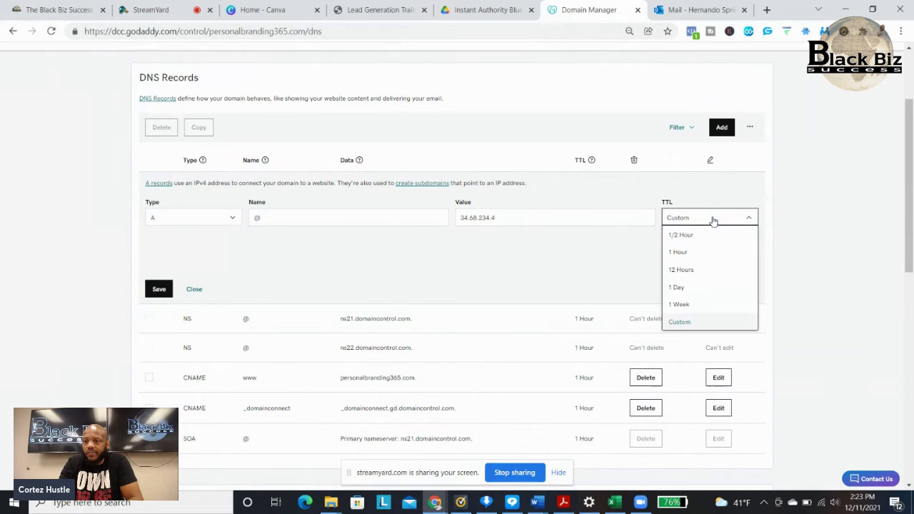
pyautogui.click(707, 240)
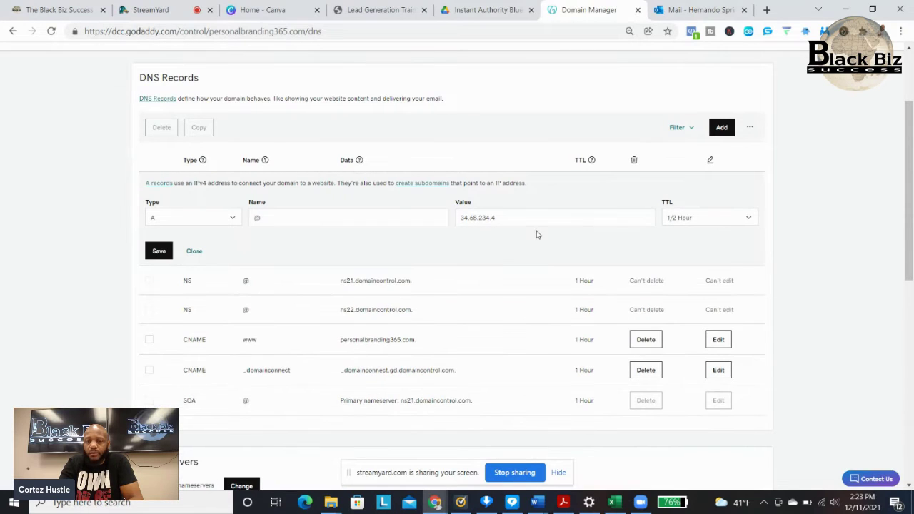
pyautogui.click(157, 253)
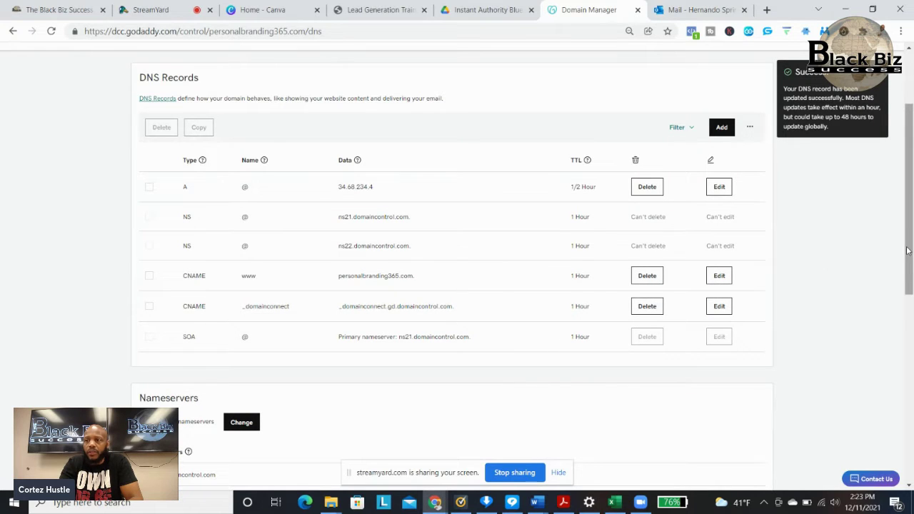
# Return to the Black Biz Success domain settings and add the domain personalbranding365.com.
pyautogui.moveTo(907, 250); pyautogui.dragTo(901, 175)
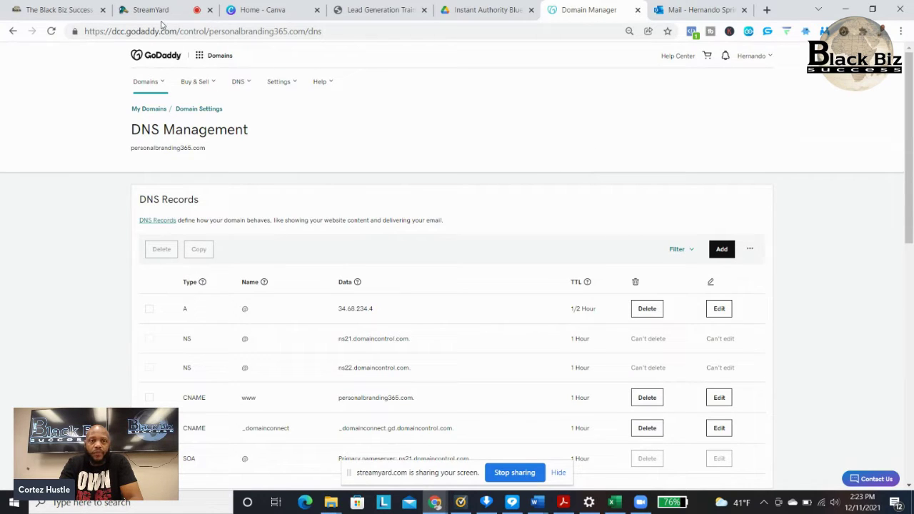
pyautogui.click(64, 9)
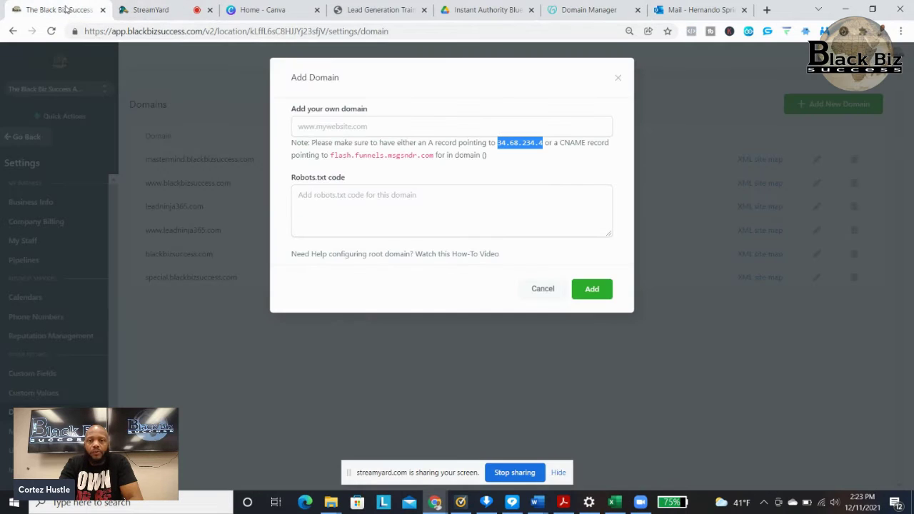
pyautogui.click(326, 128)
pyautogui.write('per')
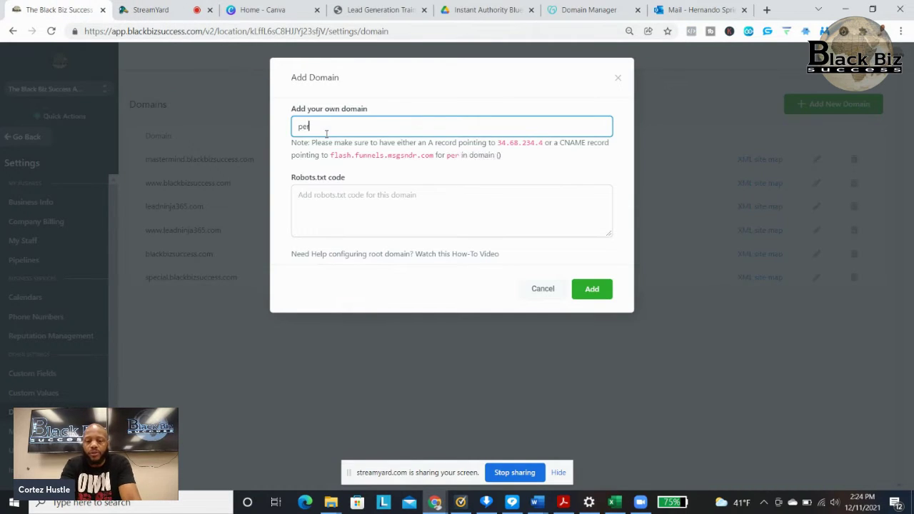
pyautogui.write('sonalbr')
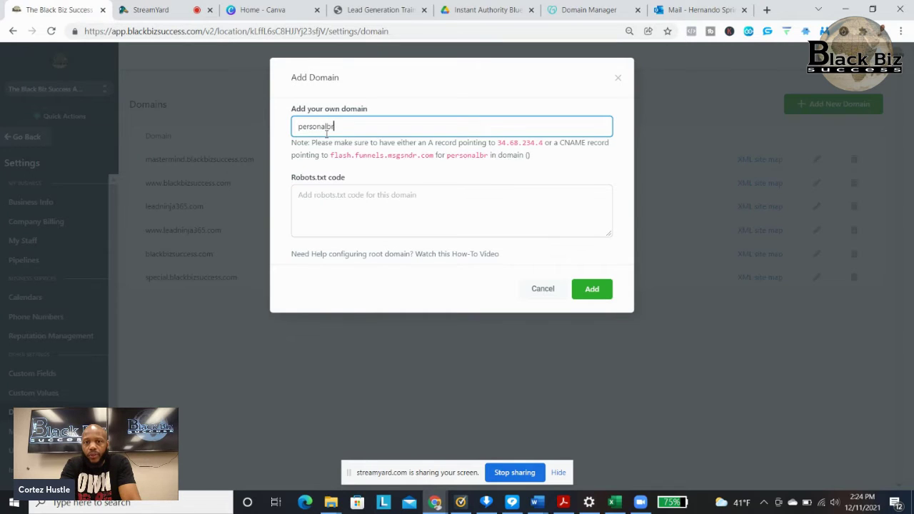
pyautogui.write('anding365.com')
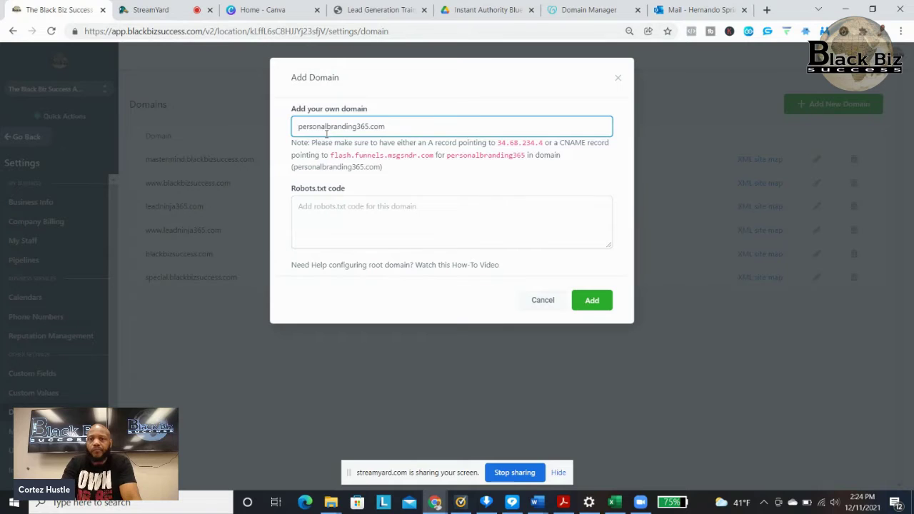
pyautogui.click(590, 303)
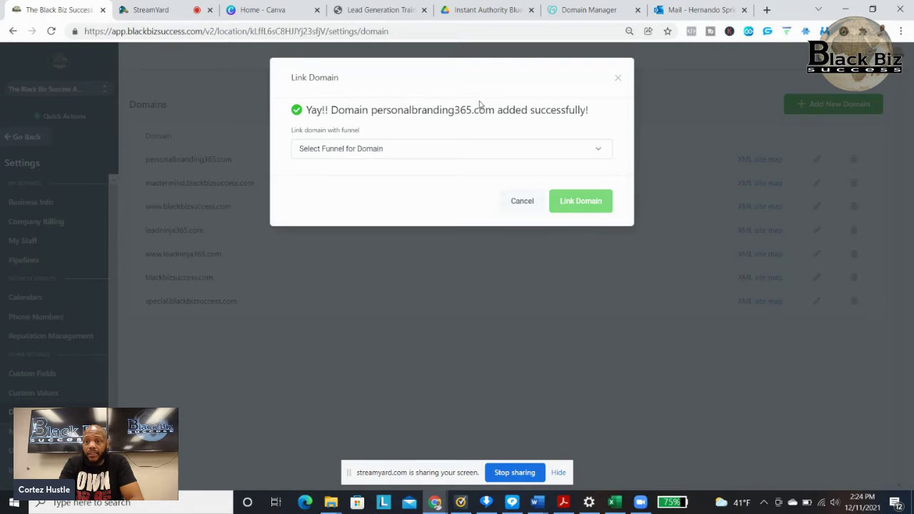
# Link the added domain to the Personal Branding 365 funnel with Personal Branding 365 as the default funnel step.
pyautogui.click(393, 149)
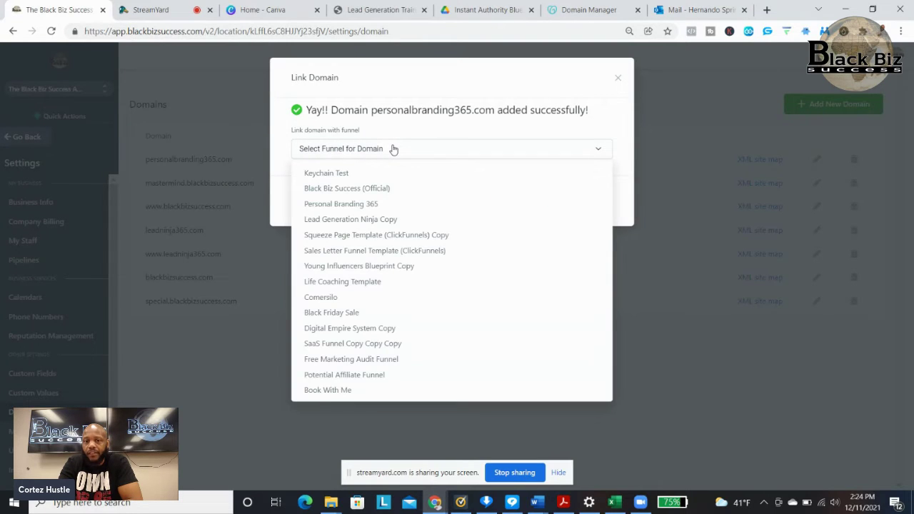
pyautogui.click(360, 205)
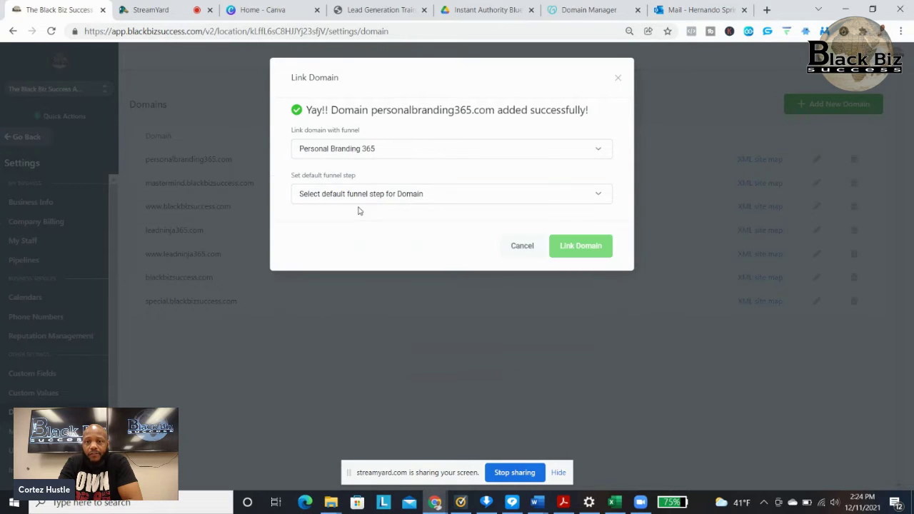
pyautogui.click(465, 198)
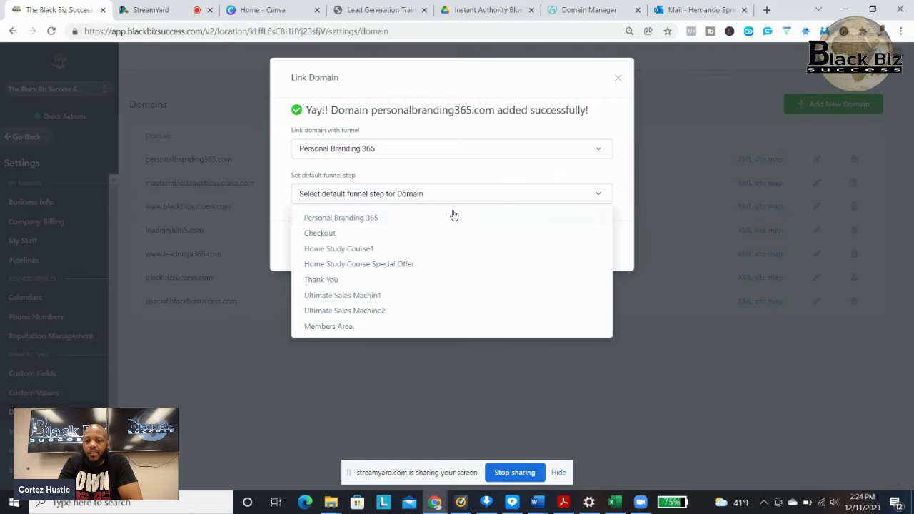
pyautogui.click(375, 220)
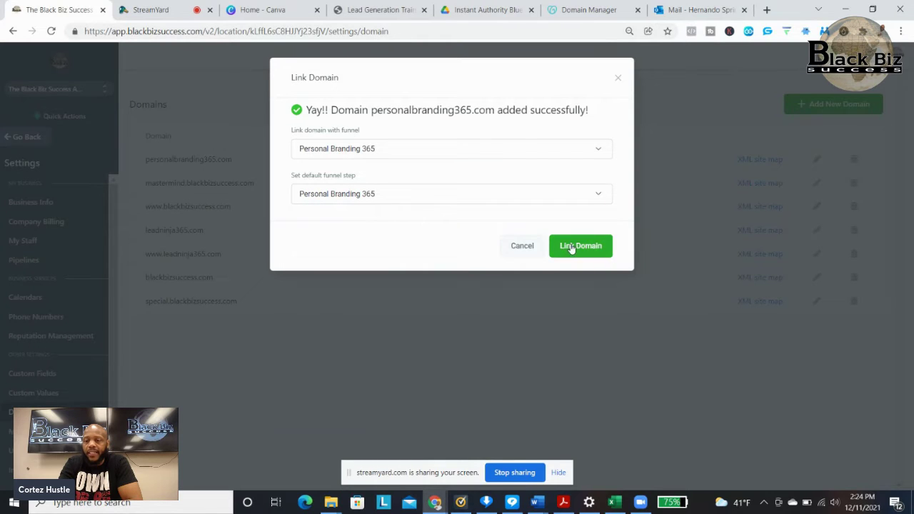
pyautogui.click(571, 247)
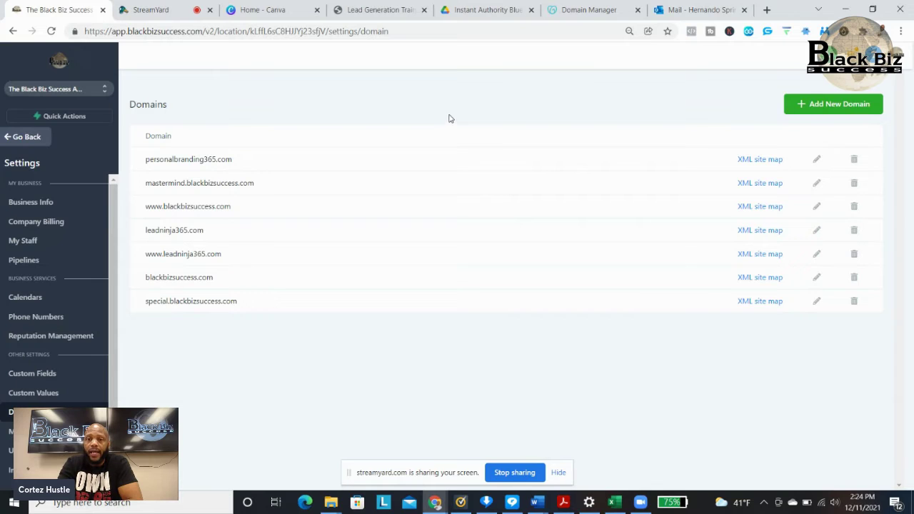
# Start adding another domain and copy the CNAME target flash.funnels.msgsndr.com from the note.
pyautogui.click(808, 105)
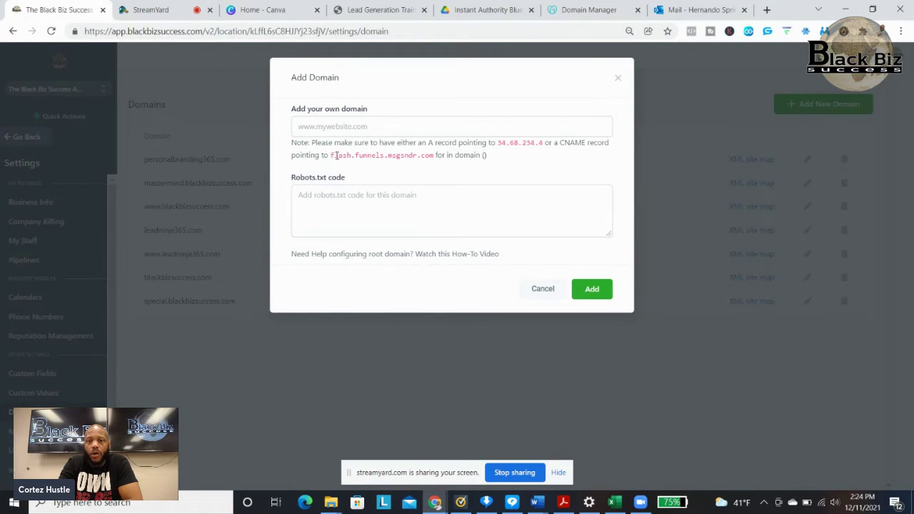
pyautogui.moveTo(336, 156); pyautogui.dragTo(434, 155)
pyautogui.hotkey('ctrl', 'c')
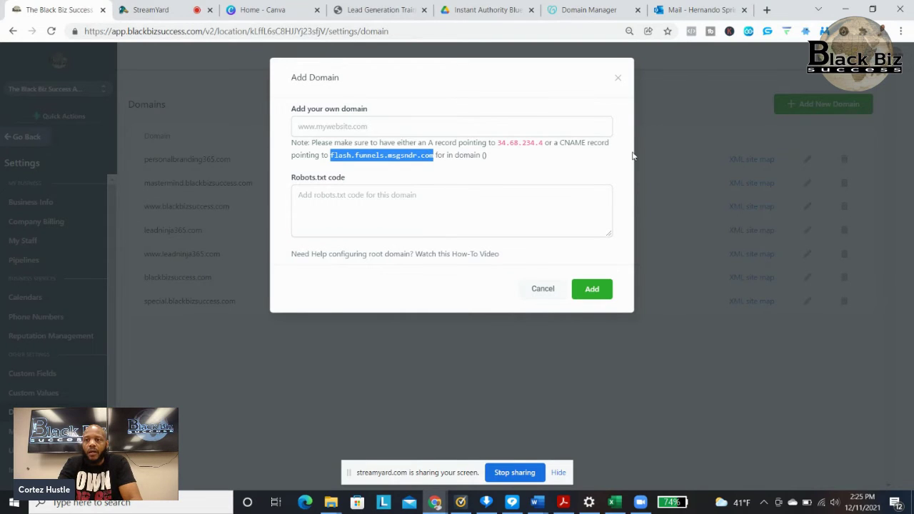
# Switch to GoDaddy's DNS records and save the www CNAME record with the value flash.funnels.msgsndr.com and a TTL of 1/2 Hour.
pyautogui.click(567, 10)
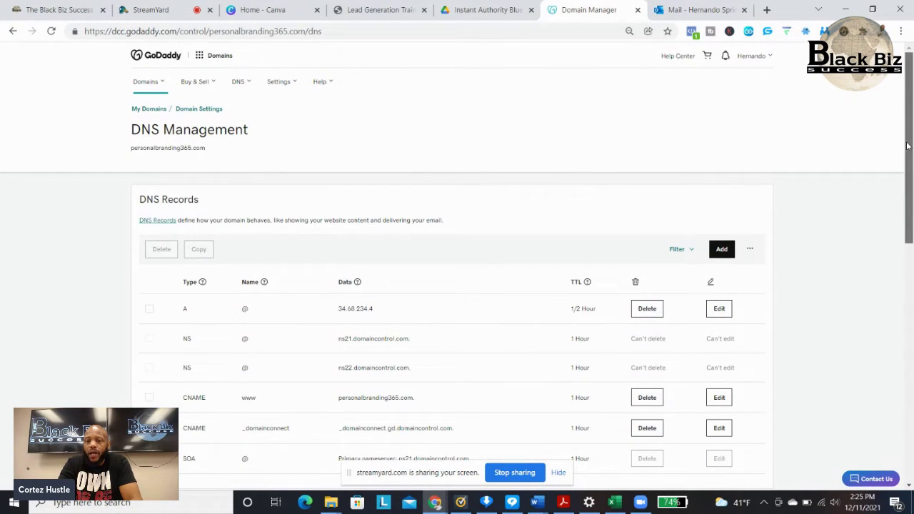
pyautogui.moveTo(907, 146); pyautogui.dragTo(912, 199)
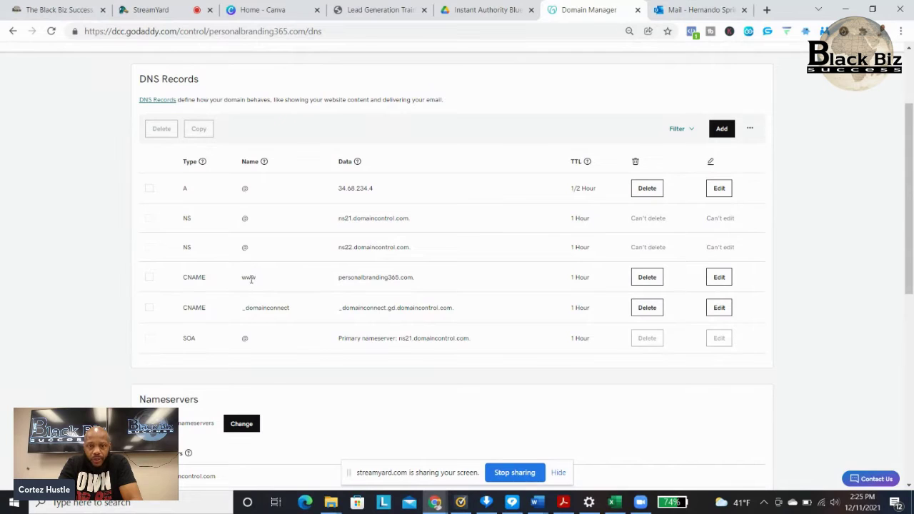
pyautogui.click(718, 278)
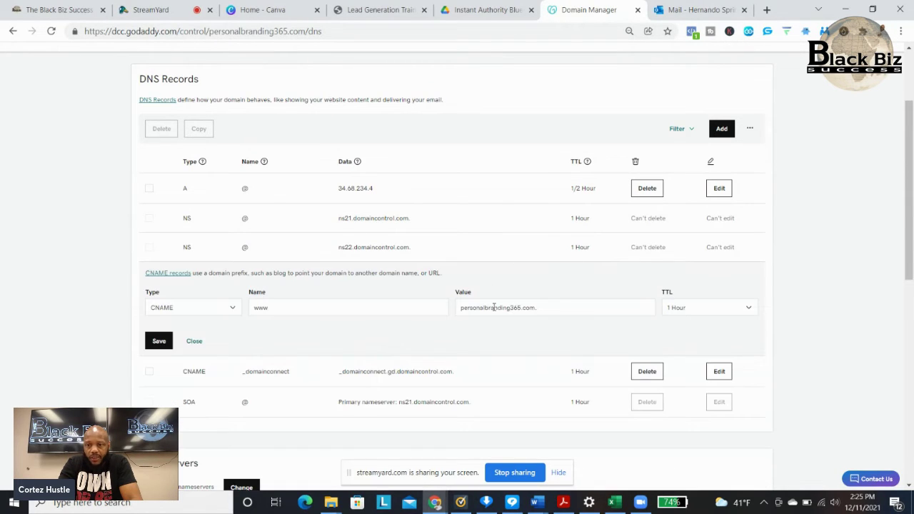
pyautogui.moveTo(541, 308); pyautogui.dragTo(458, 308)
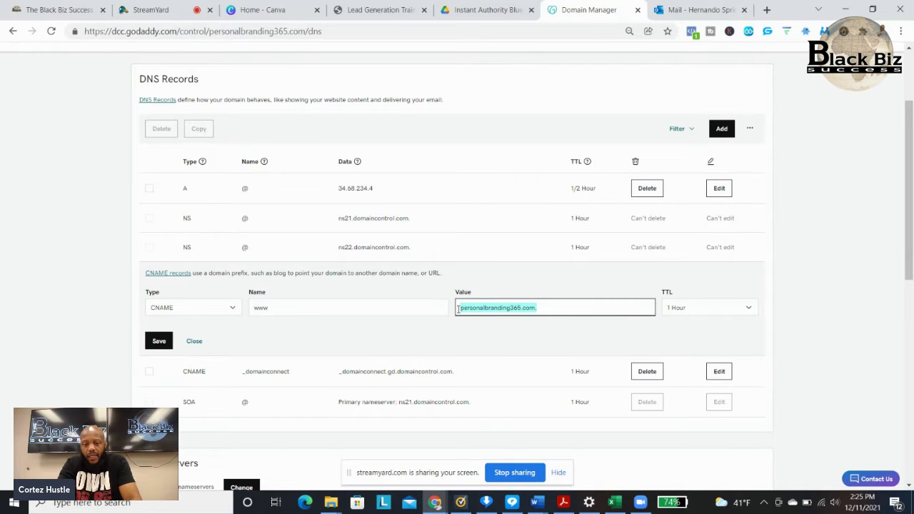
pyautogui.hotkey('ctrl', 'v')
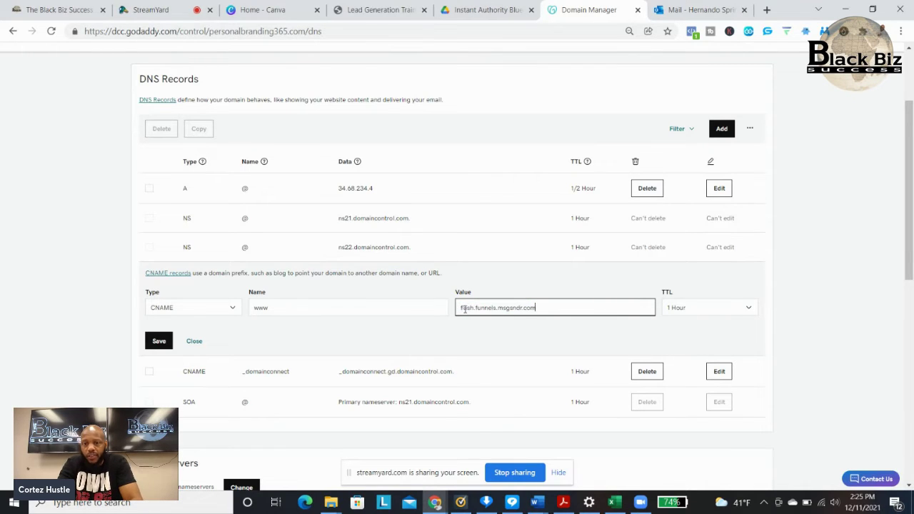
pyautogui.click(718, 318)
pyautogui.click(705, 325)
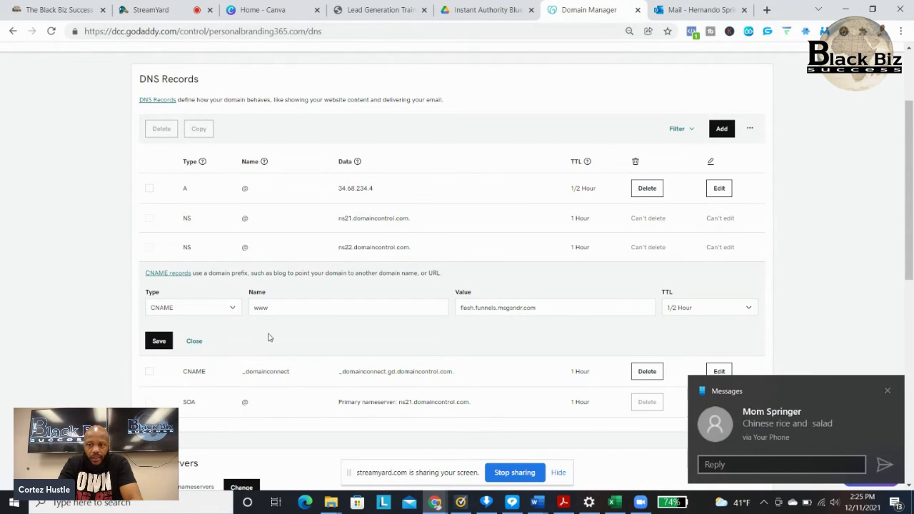
pyautogui.click(157, 343)
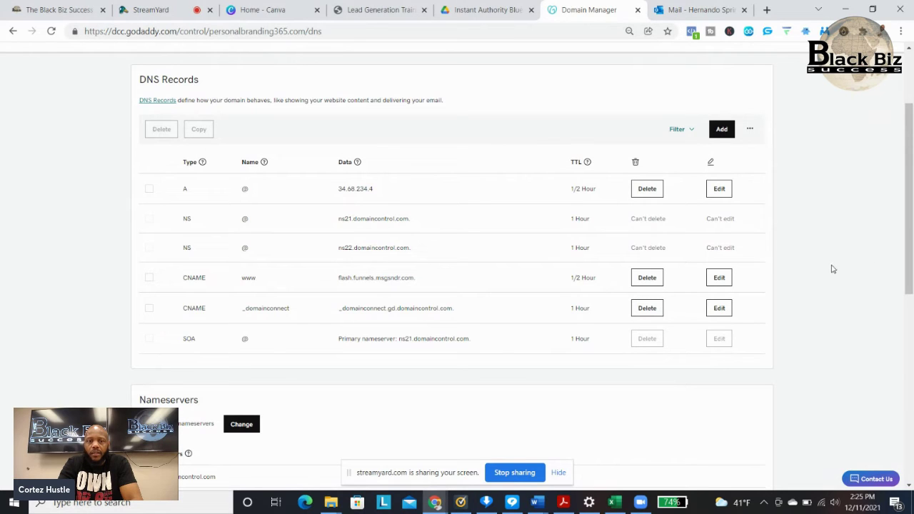
pyautogui.click(78, 13)
pyautogui.click(314, 129)
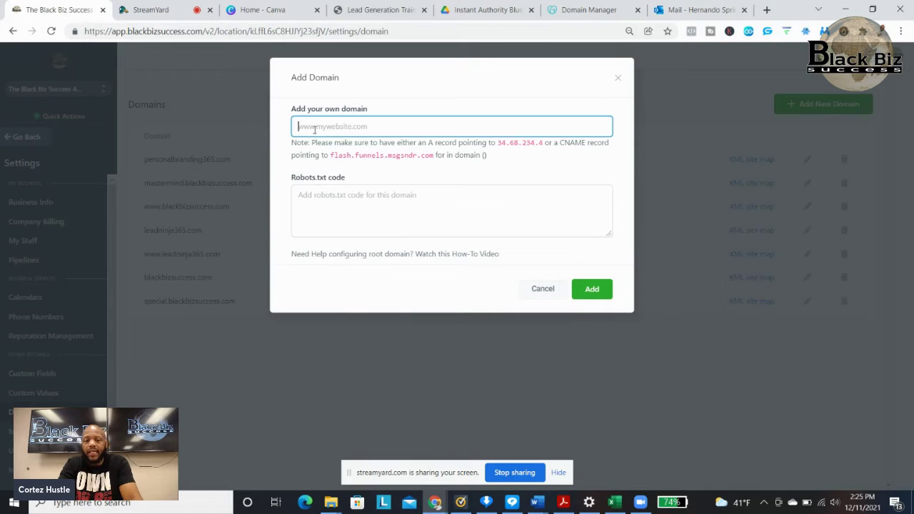
pyautogui.write('www')
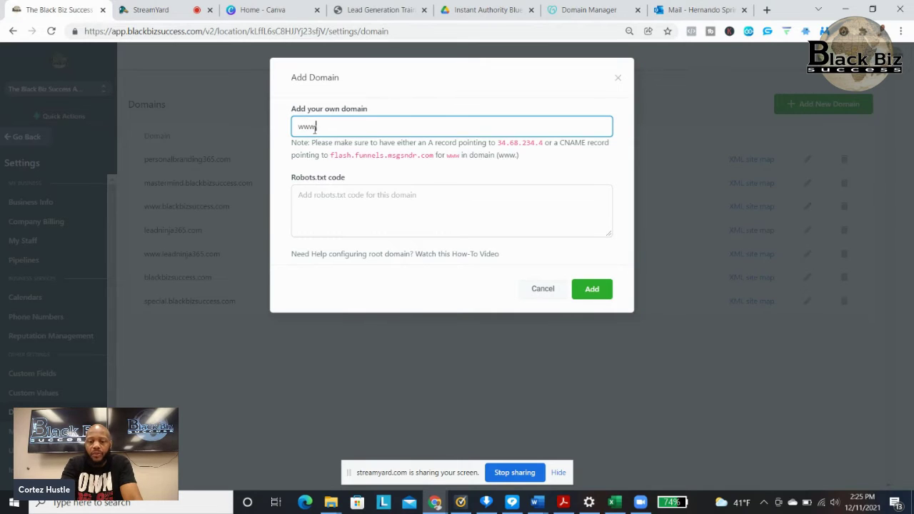
pyautogui.write('.persa')
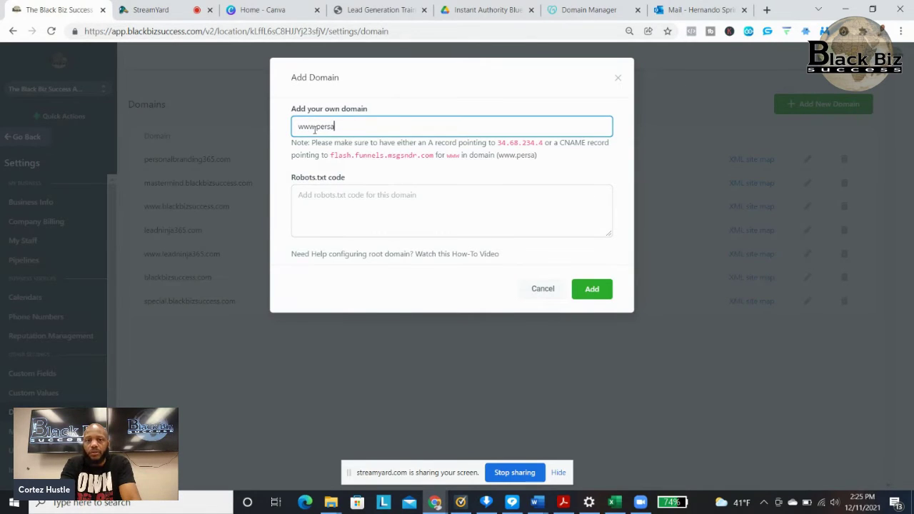
pyautogui.press('BackSpace')
pyautogui.write('on')
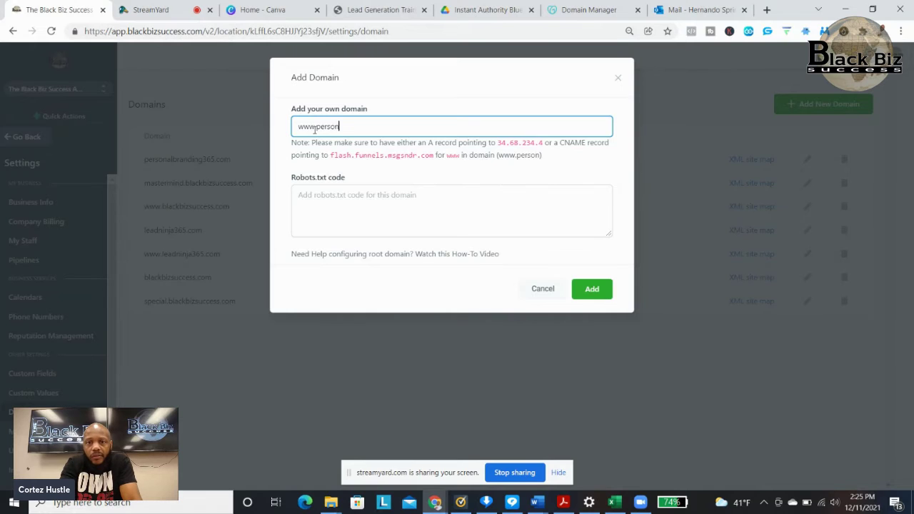
pyautogui.write('albra')
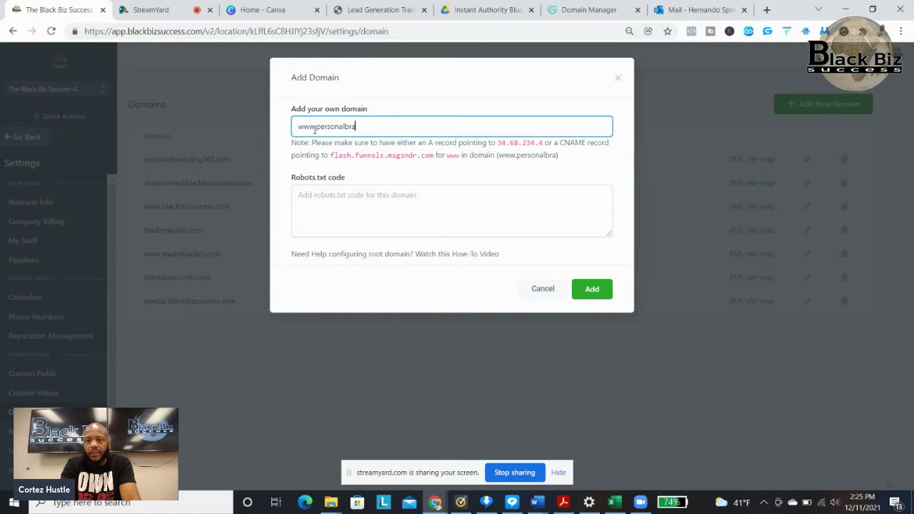
pyautogui.write('nding')
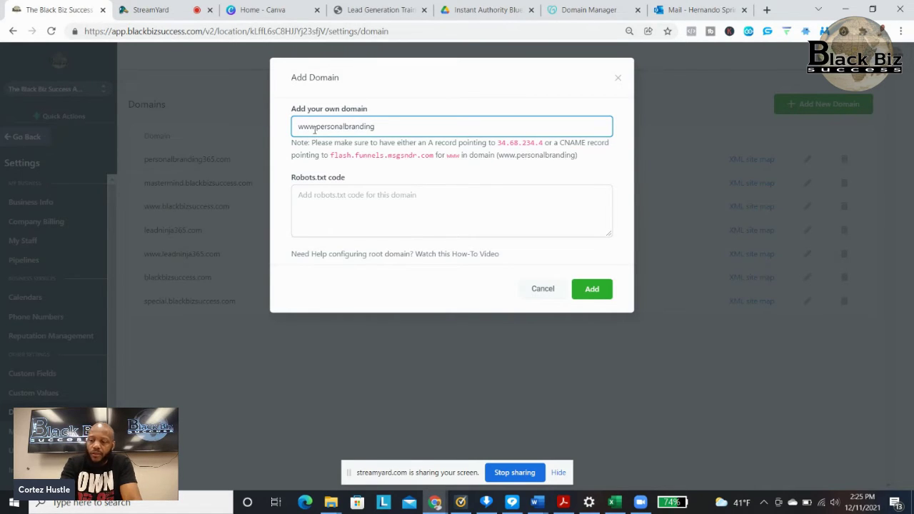
pyautogui.write('365.co')
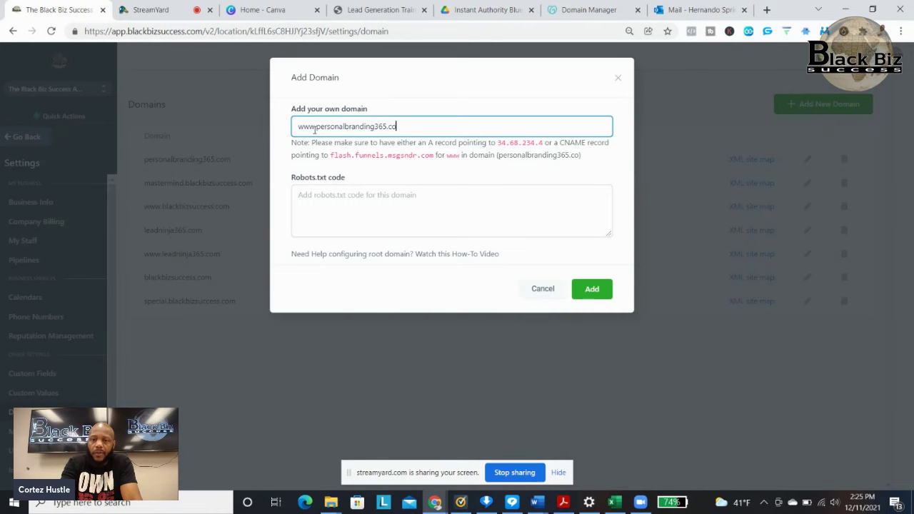
pyautogui.write('m')
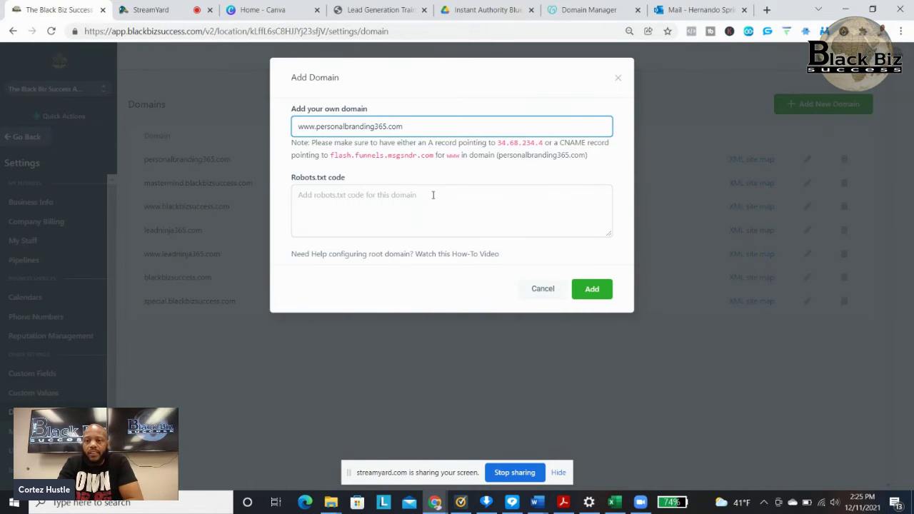
pyautogui.click(588, 291)
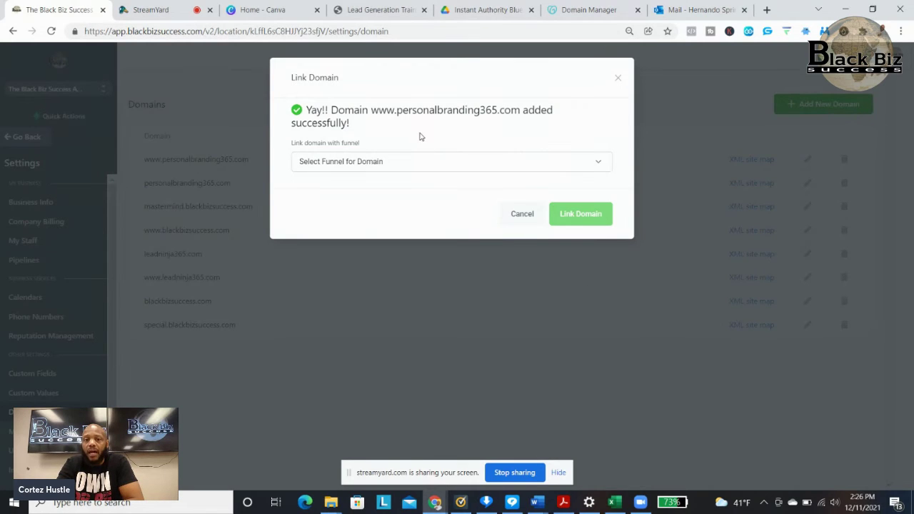
pyautogui.click(458, 168)
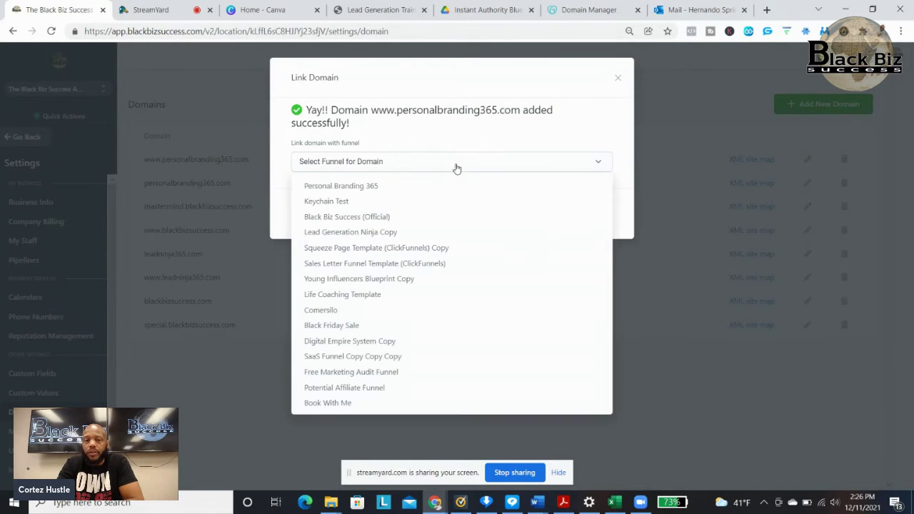
pyautogui.click(441, 187)
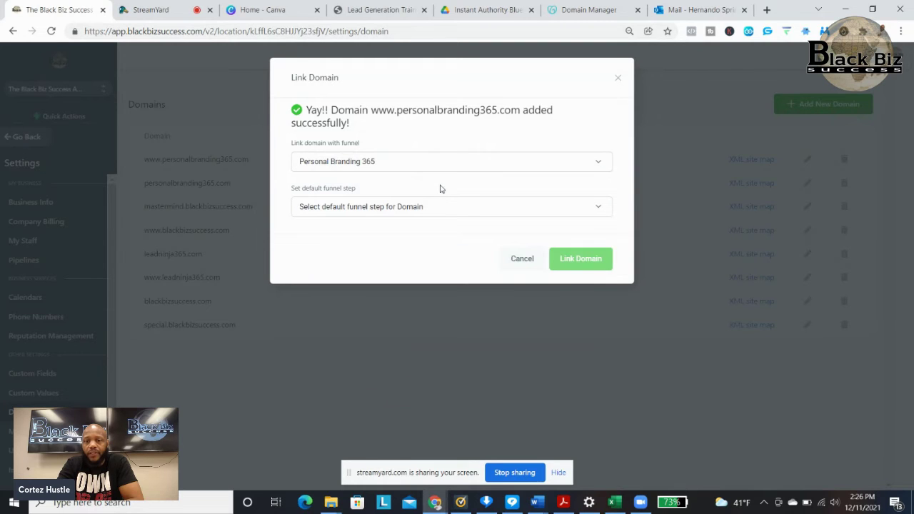
pyautogui.click(471, 207)
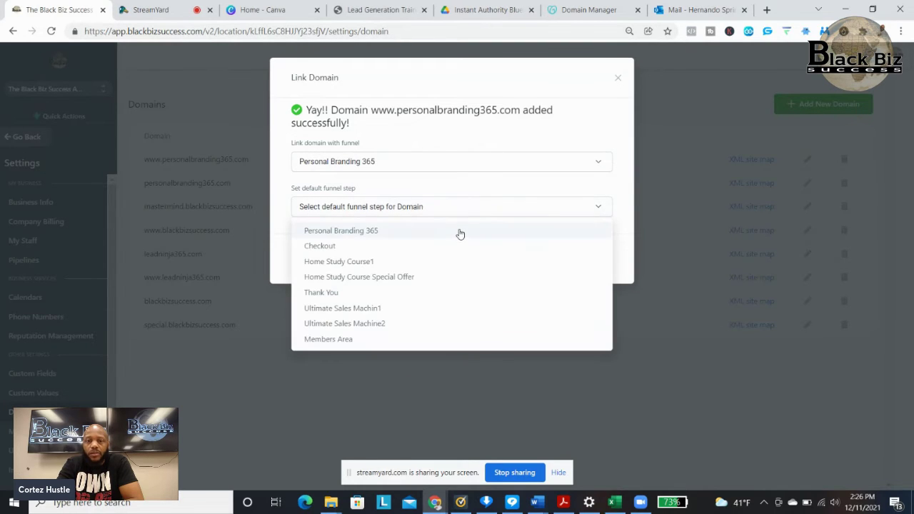
pyautogui.click(460, 230)
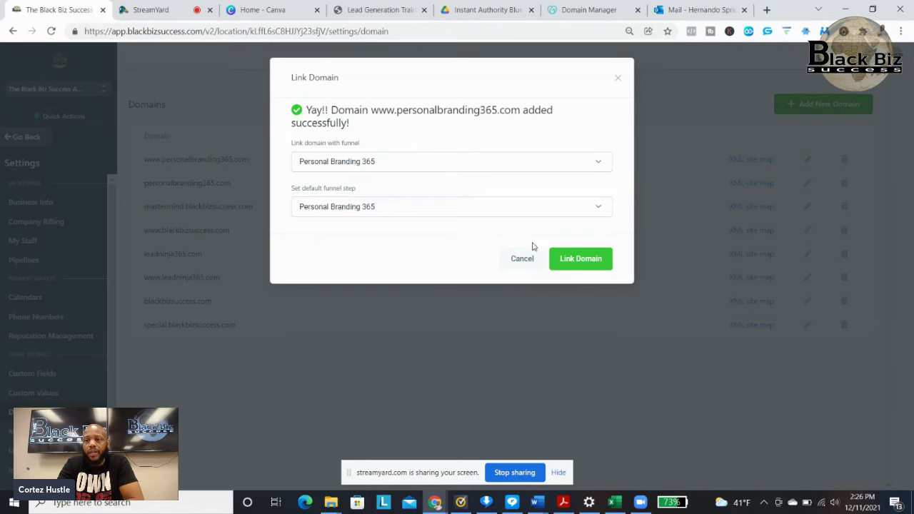
pyautogui.click(578, 259)
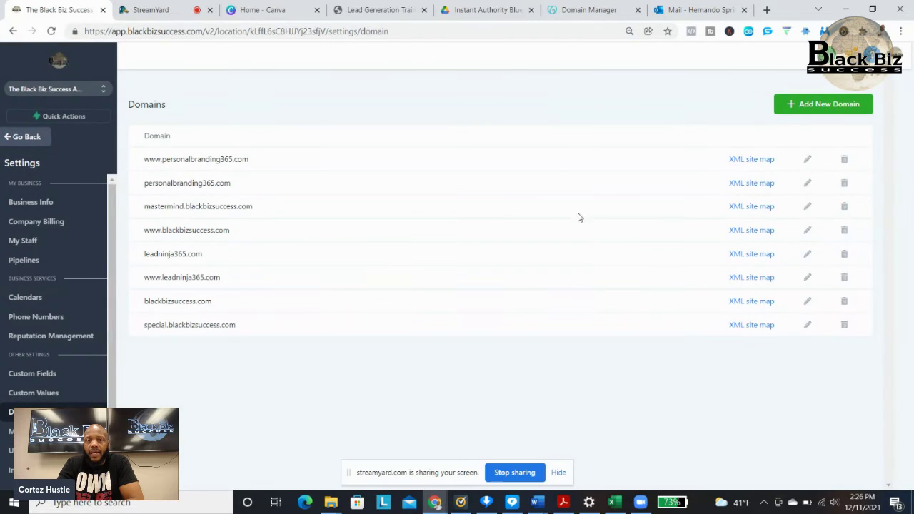
# Visit personalbranding365.com in a new browser tab and expand the advanced details of the page shown.
pyautogui.click(765, 12)
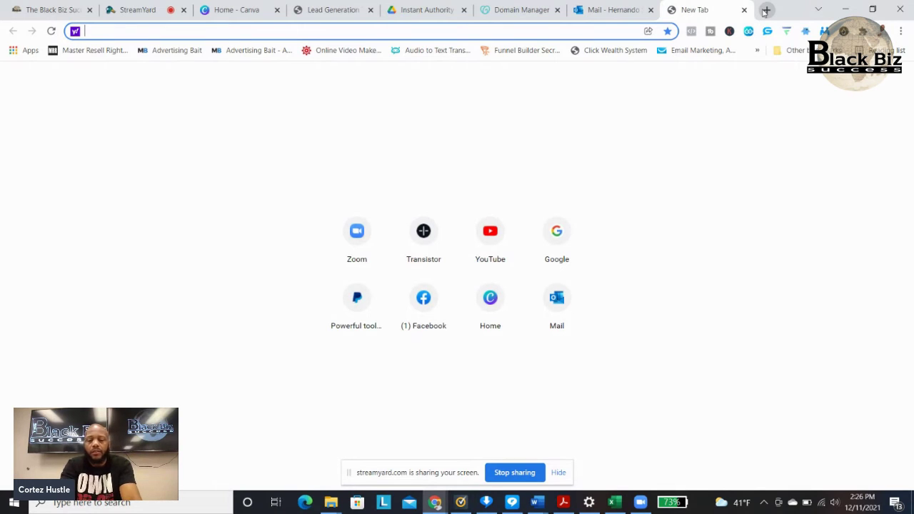
pyautogui.write('person')
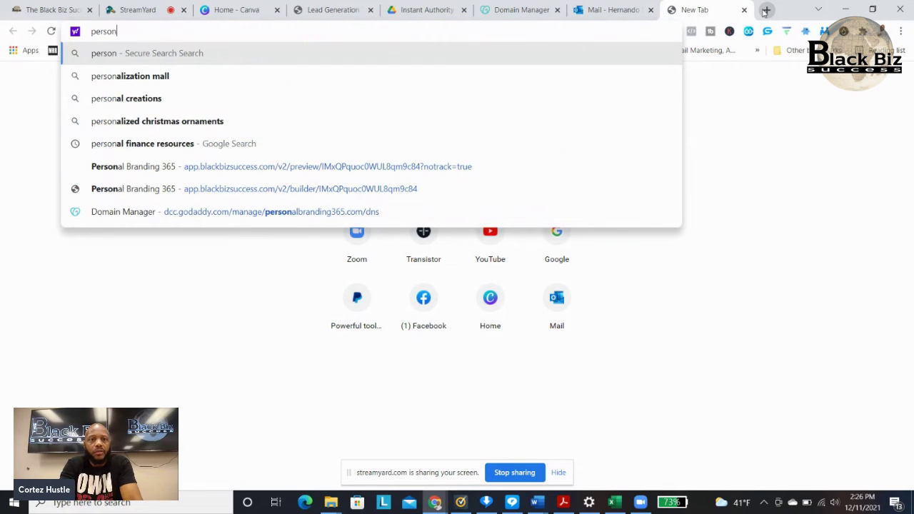
pyautogui.write('albranding')
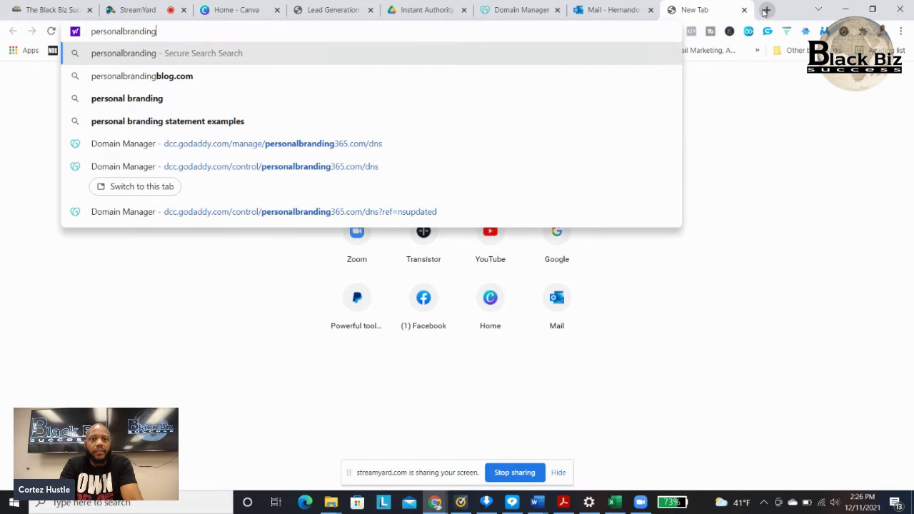
pyautogui.write('365.')
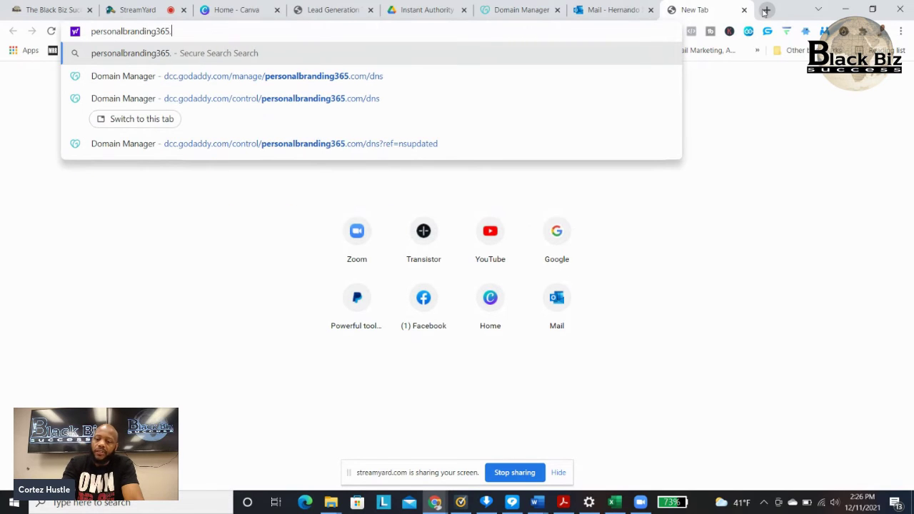
pyautogui.write('com')
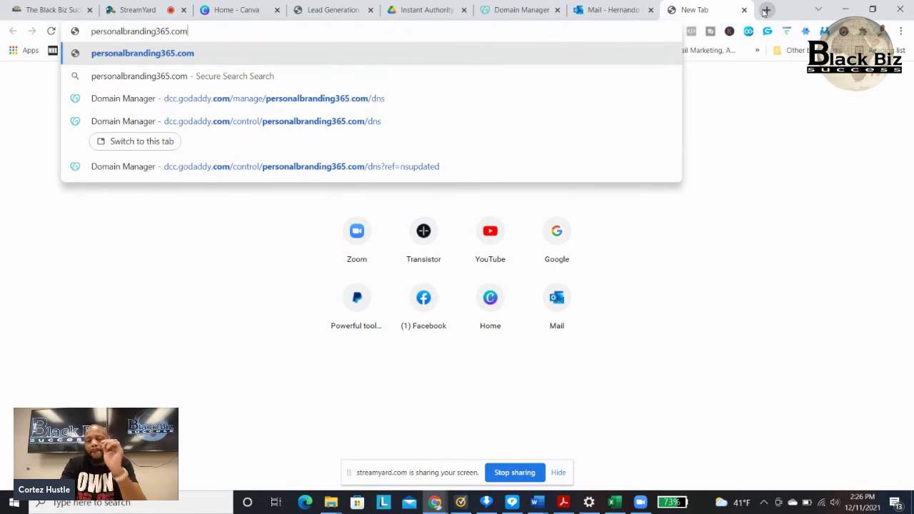
pyautogui.press('Return')
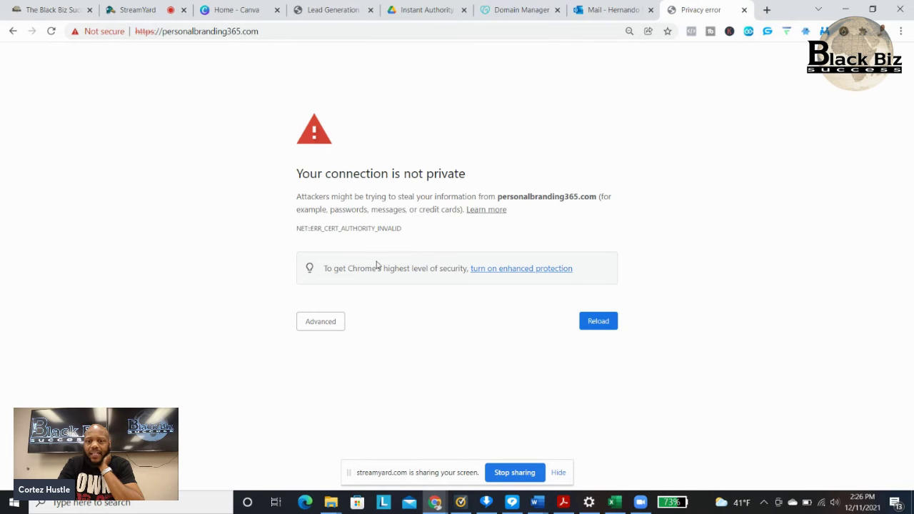
pyautogui.click(325, 326)
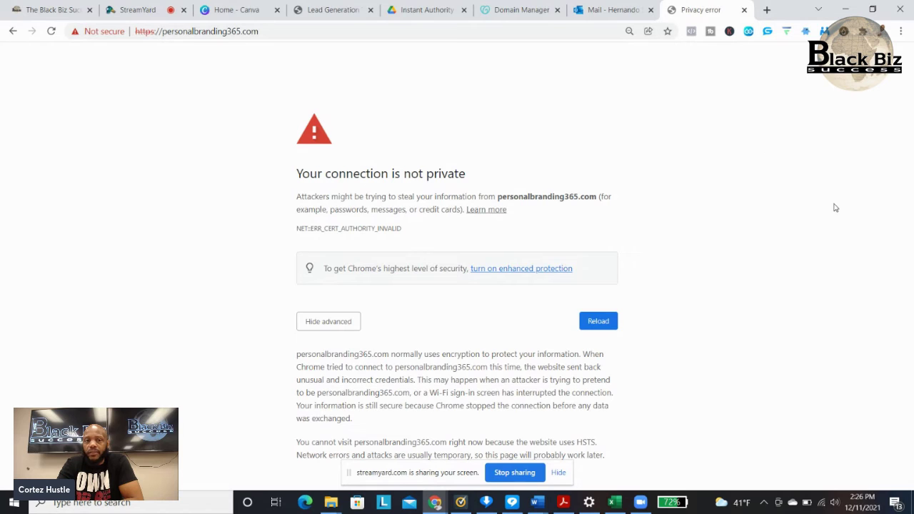
pyautogui.click(140, 10)
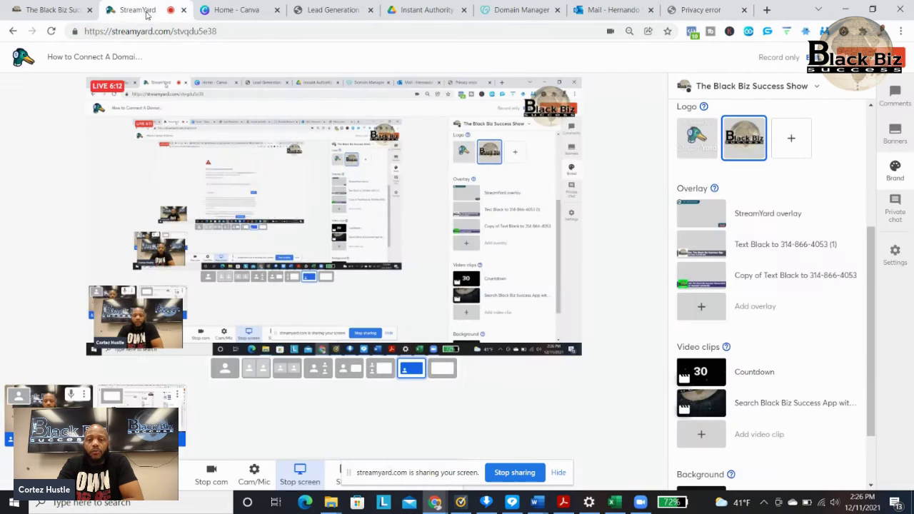
pyautogui.click(228, 368)
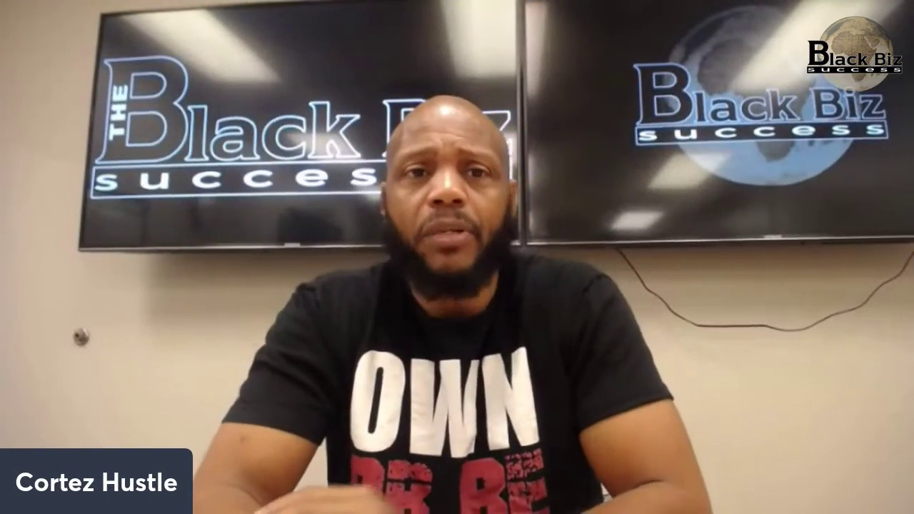